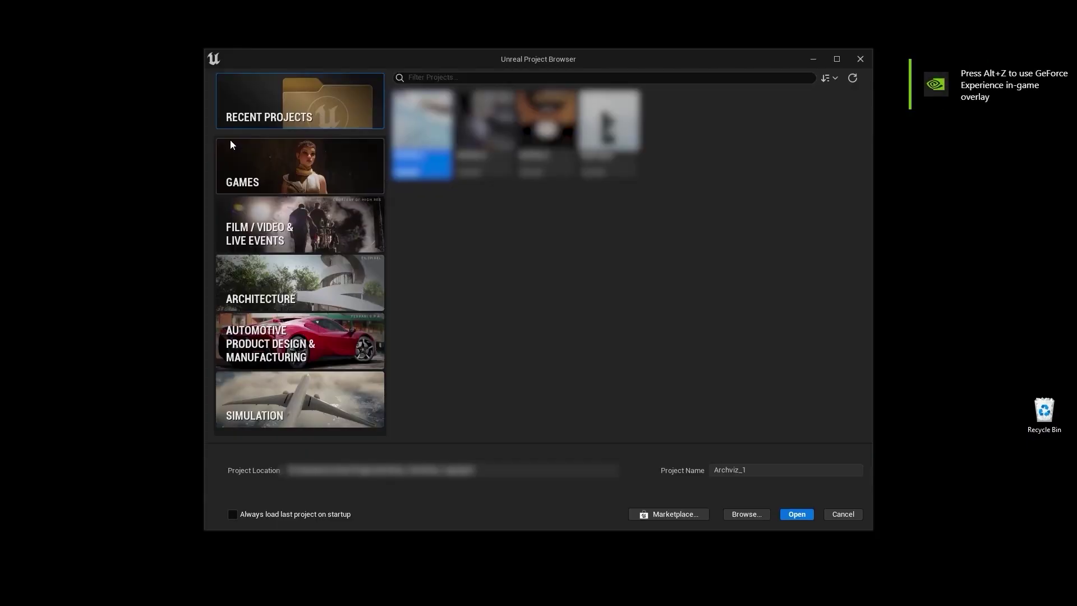
Pick the Architecture Blank template and browse to the New Volume (E:) drive for its location.
{"action": "left_click", "coordinate": [285, 270]}
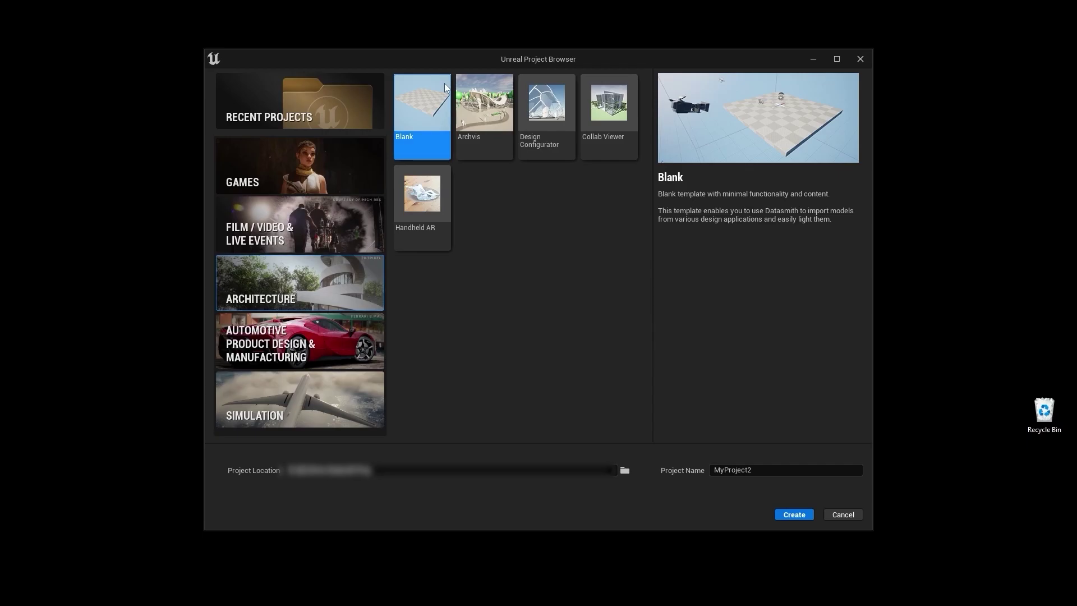
{"action": "left_click", "coordinate": [625, 471]}
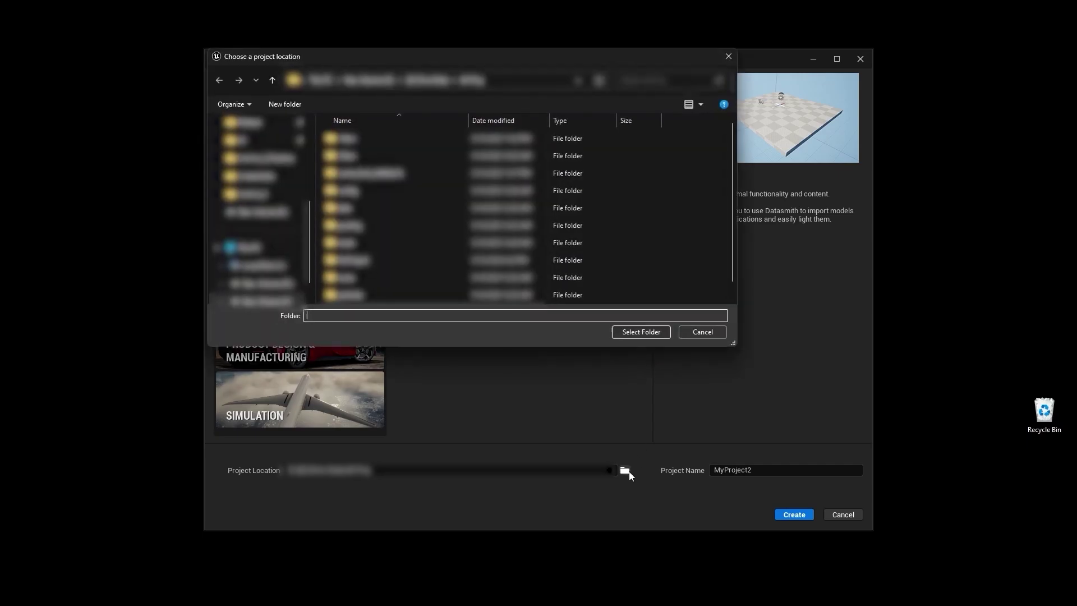
{"action": "left_click", "coordinate": [259, 213]}
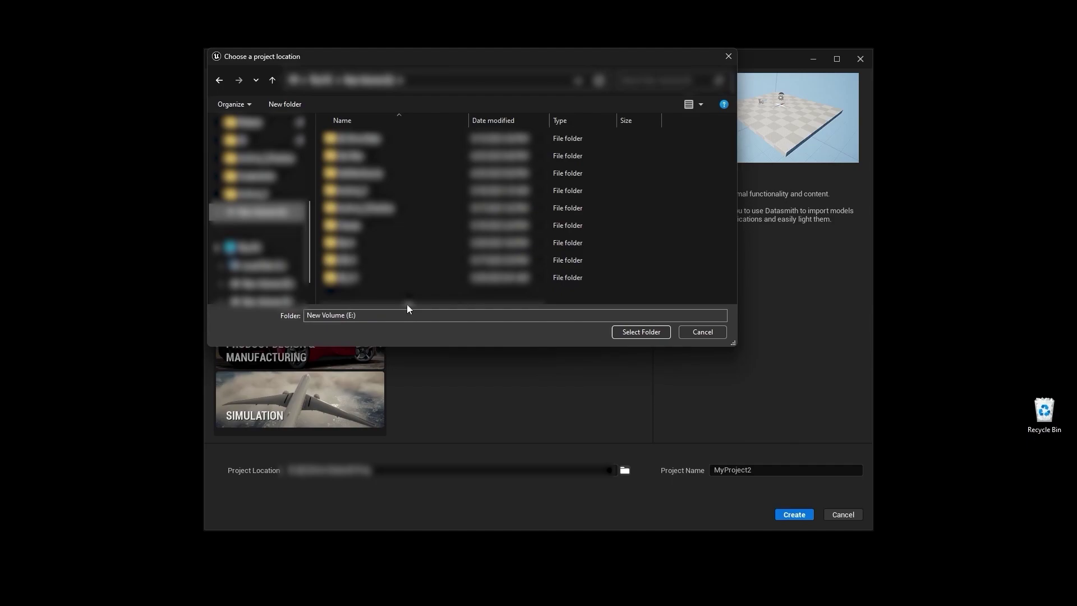
Create a new Pool House folder on E: and set it as the project location.
{"action": "left_click", "coordinate": [292, 104]}
{"action": "type", "text": "Pool"}
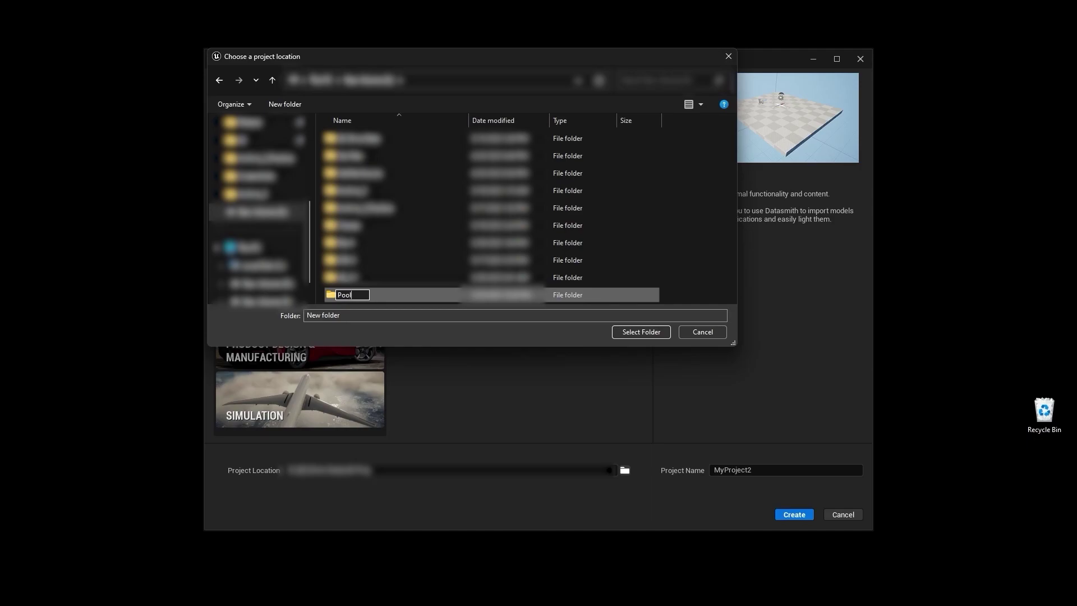
{"action": "type", "text": " House"}
{"action": "key", "text": "Return"}
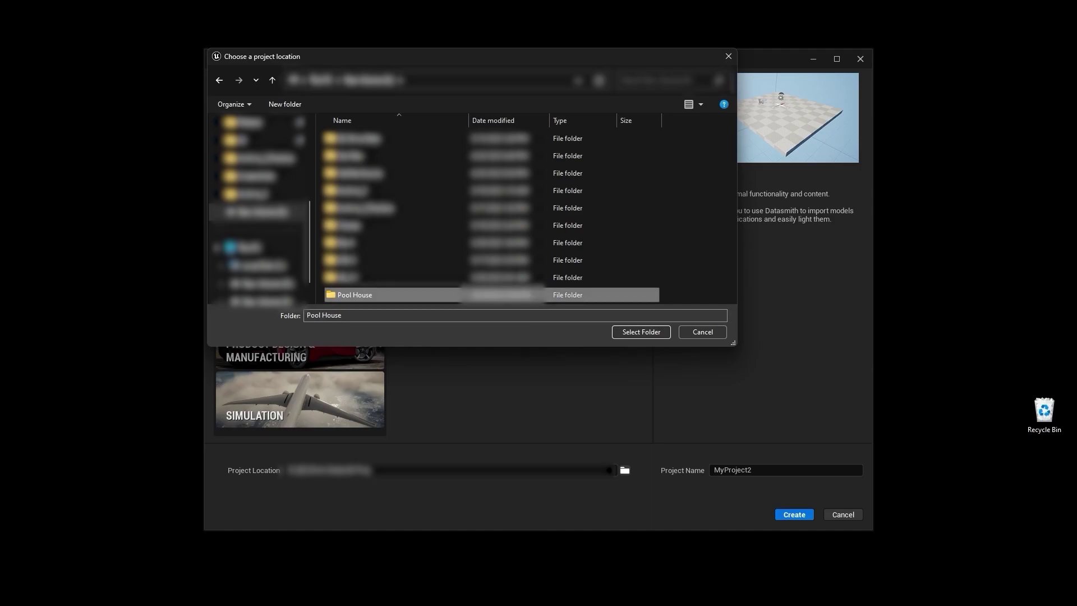
{"action": "double_click", "coordinate": [366, 296]}
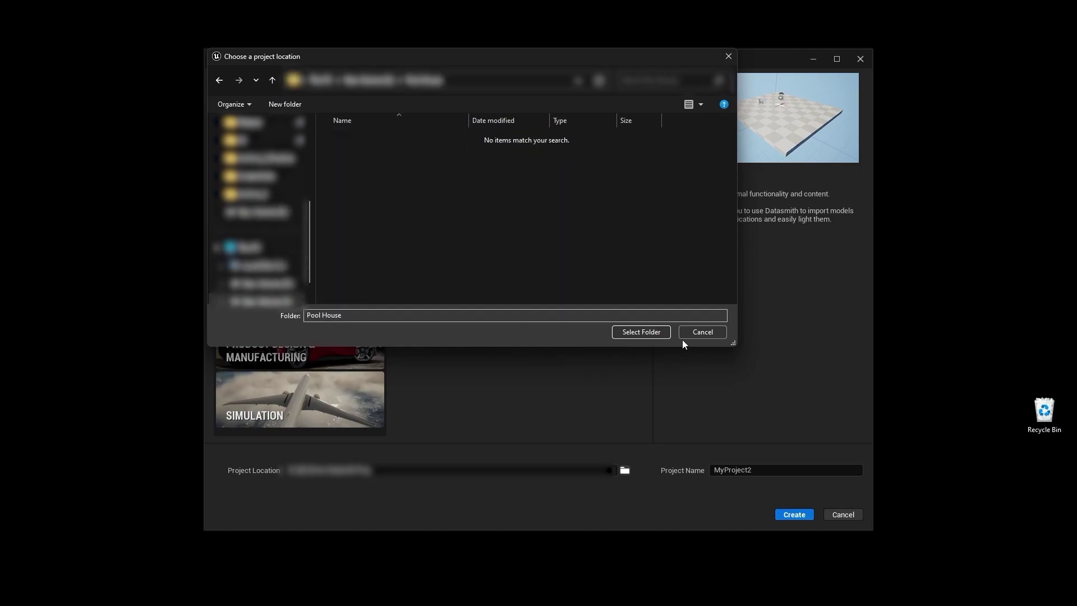
{"action": "left_click", "coordinate": [632, 332]}
{"action": "left_click", "coordinate": [796, 470]}
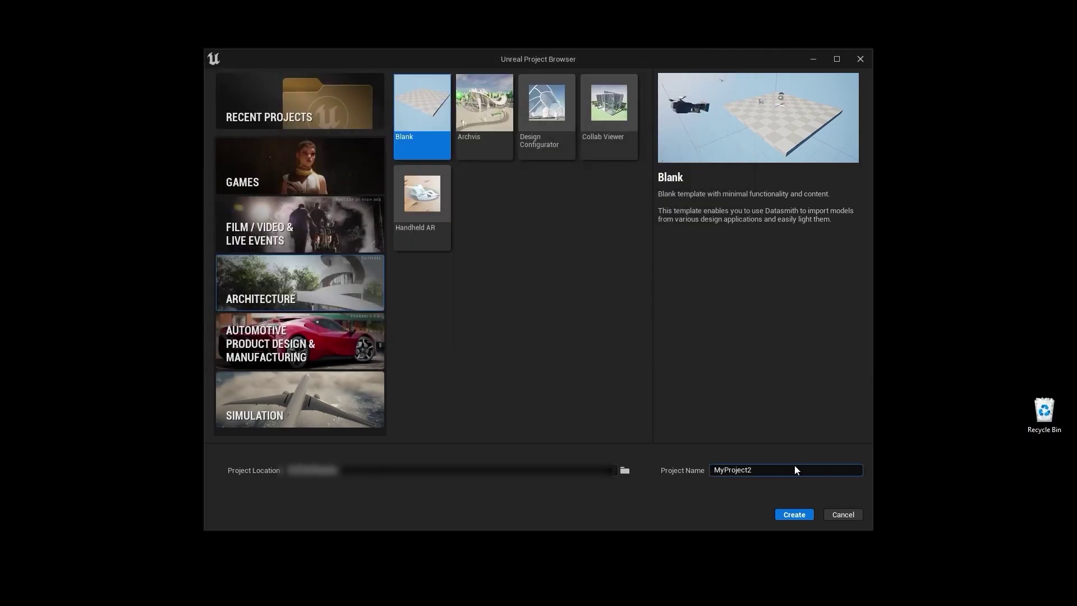
Rename the project to Pool_House_Project and create it.
{"action": "key", "text": "BackSpace"}
{"action": "type", "text": "Pool_HOus"}
{"action": "key", "text": "BackSpace"}
{"action": "key", "text": "BackSpace"}
{"action": "key", "text": "BackSpace"}
{"action": "key", "text": "BackSpace"}
{"action": "type", "text": "House_Project"}
{"action": "left_click", "coordinate": [795, 515]}
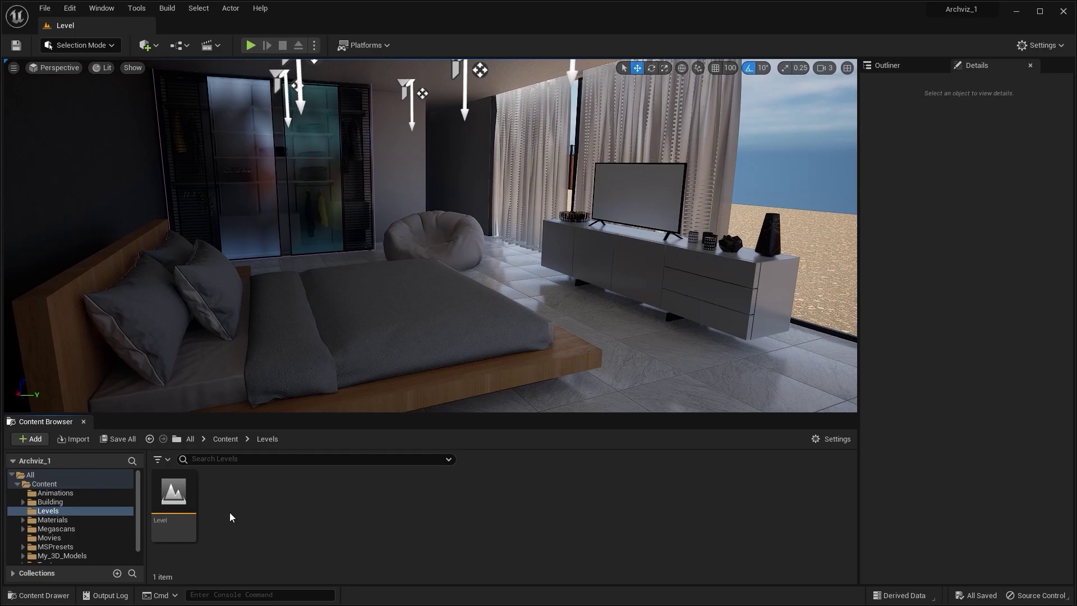
Run Asset Actions > Migrate on the Level asset and review its Asset Report list.
{"action": "right_click", "coordinate": [181, 493]}
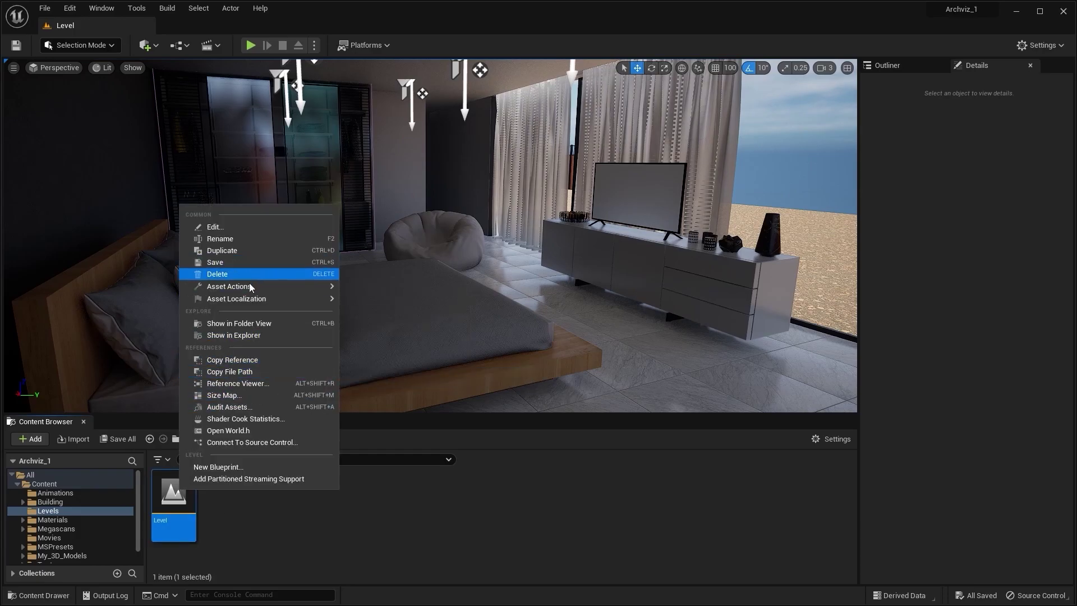
{"action": "mouse_move", "coordinate": [261, 285]}
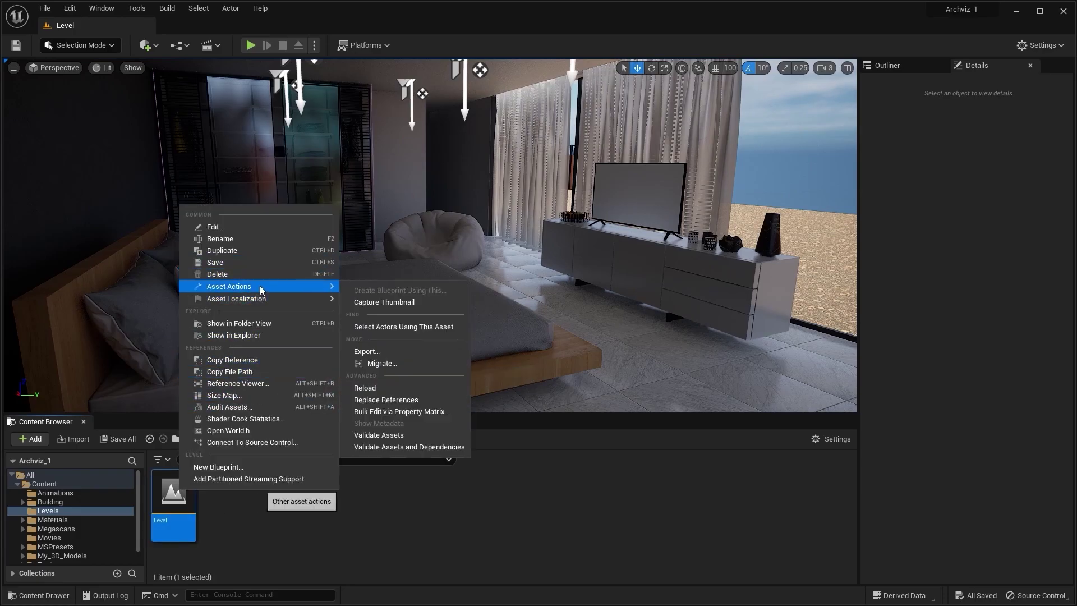
{"action": "left_click", "coordinate": [420, 365]}
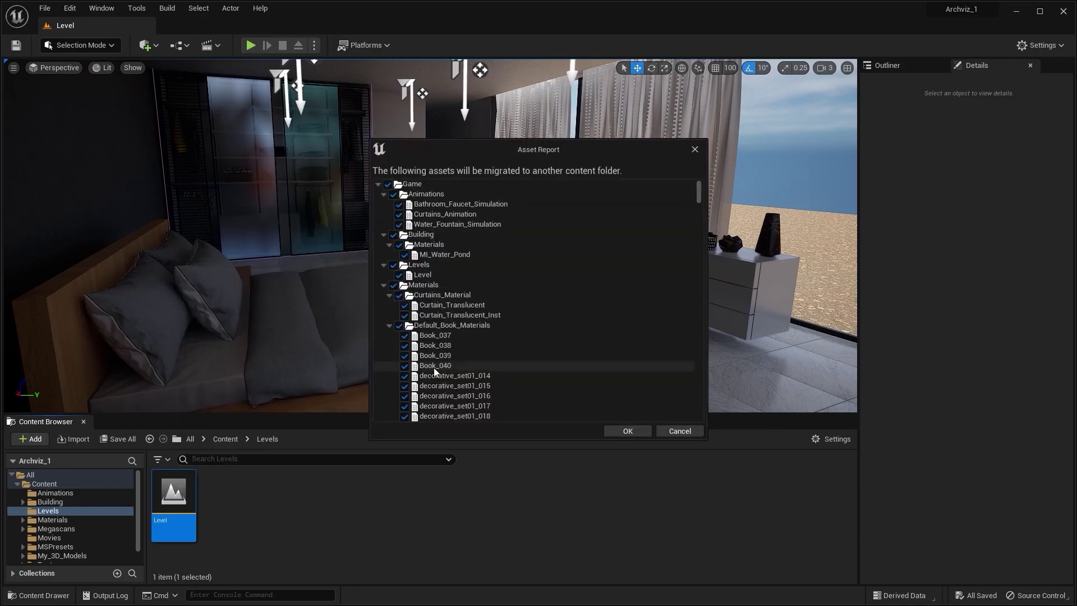
{"action": "mouse_move", "coordinate": [699, 193]}
{"action": "left_mouse_down"}
{"action": "mouse_move", "coordinate": [685, 419]}
{"action": "mouse_move", "coordinate": [698, 185]}
{"action": "left_mouse_up"}
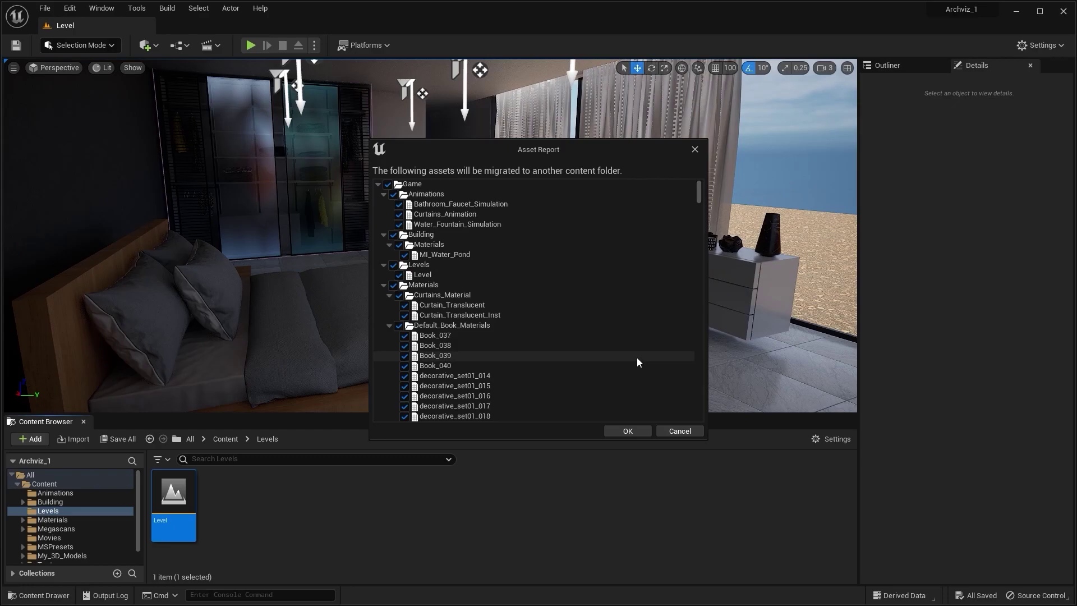
Accept the asset list and migrate it into E:\Pool House\Pool_House_Project\Content.
{"action": "left_click", "coordinate": [635, 433]}
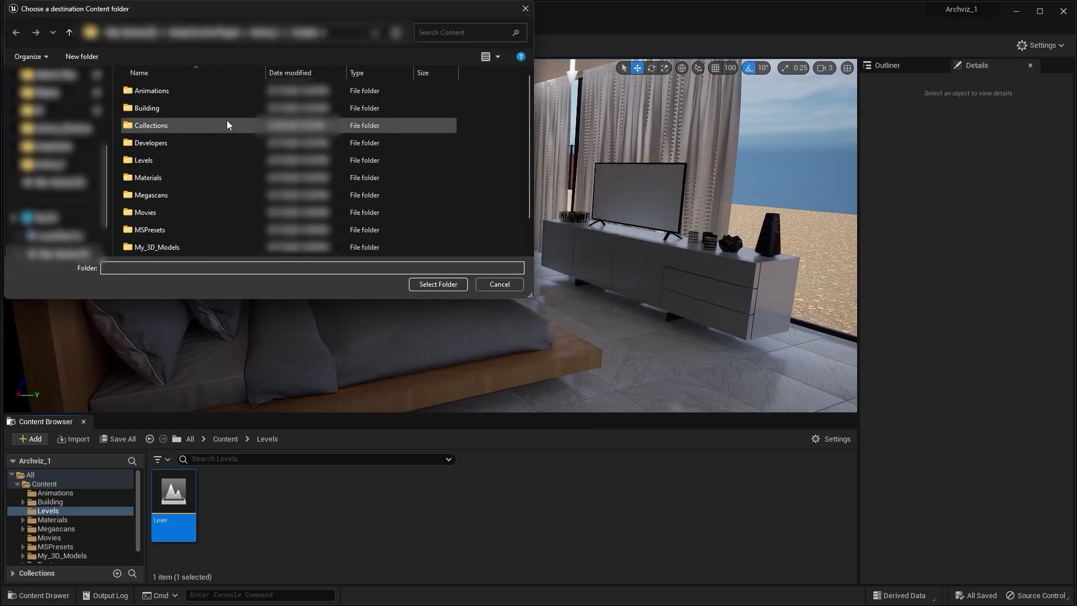
{"action": "scroll", "coordinate": [93, 175], "scroll_direction": "down", "scroll_amount": 1}
{"action": "left_click", "coordinate": [59, 223]}
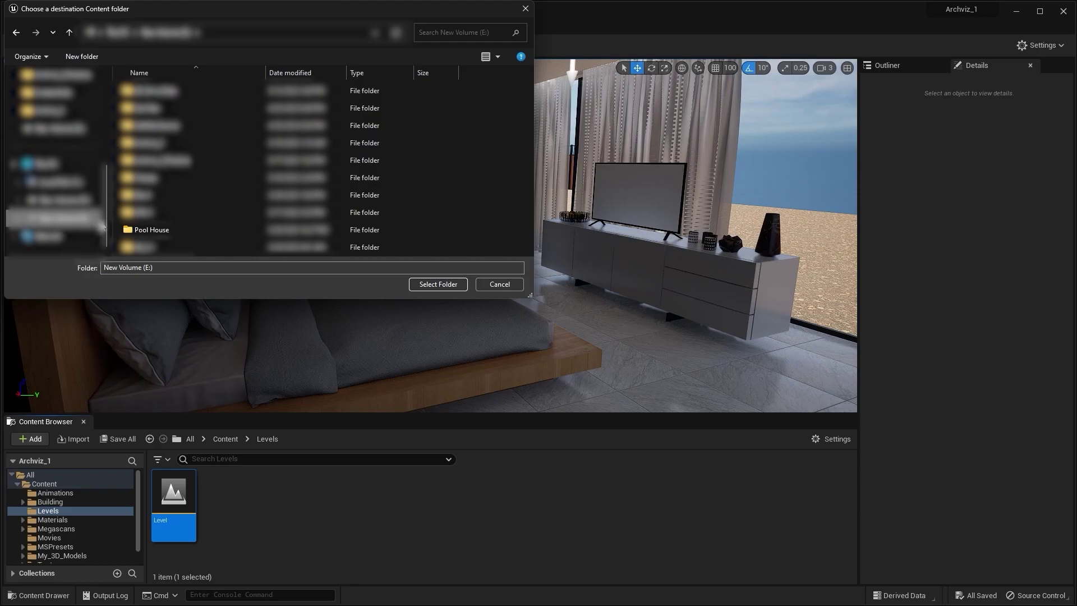
{"action": "double_click", "coordinate": [170, 226]}
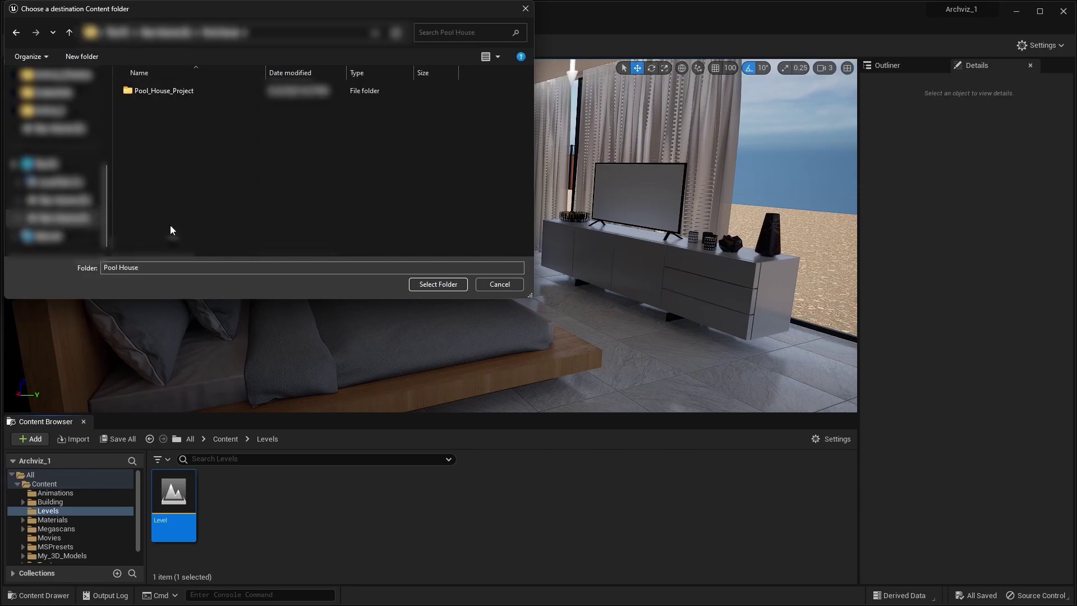
{"action": "double_click", "coordinate": [178, 94]}
{"action": "right_click", "coordinate": [178, 96]}
{"action": "key", "text": "Escape"}
{"action": "double_click", "coordinate": [156, 107]}
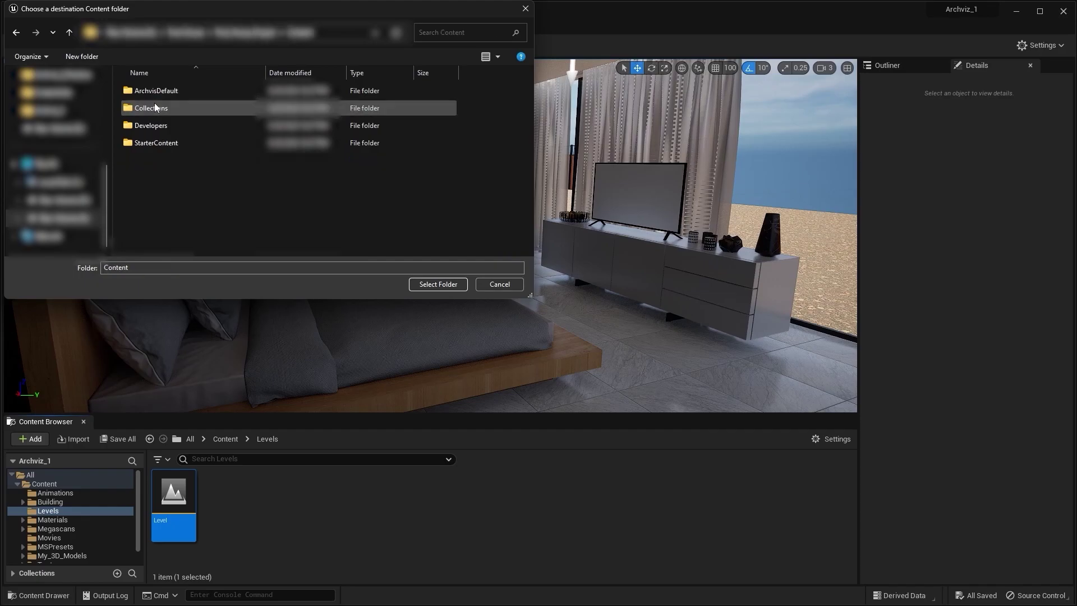
{"action": "left_click", "coordinate": [447, 285]}
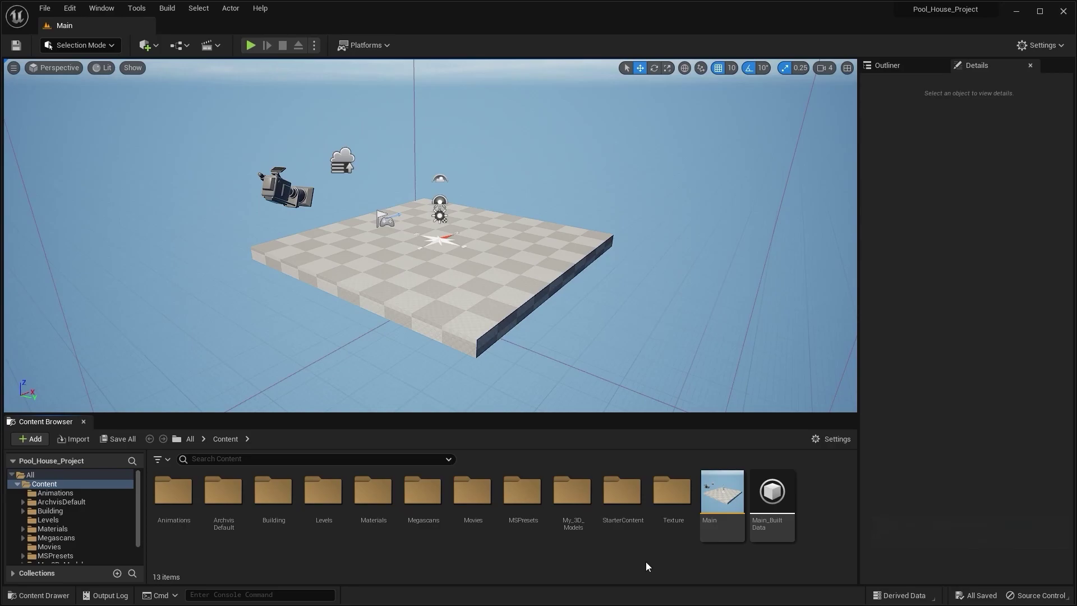
Open the migrated Level, then select Main_BuiltData, Main, StarterContent and ArchvisDefault in Content.
{"action": "left_click", "coordinate": [47, 520]}
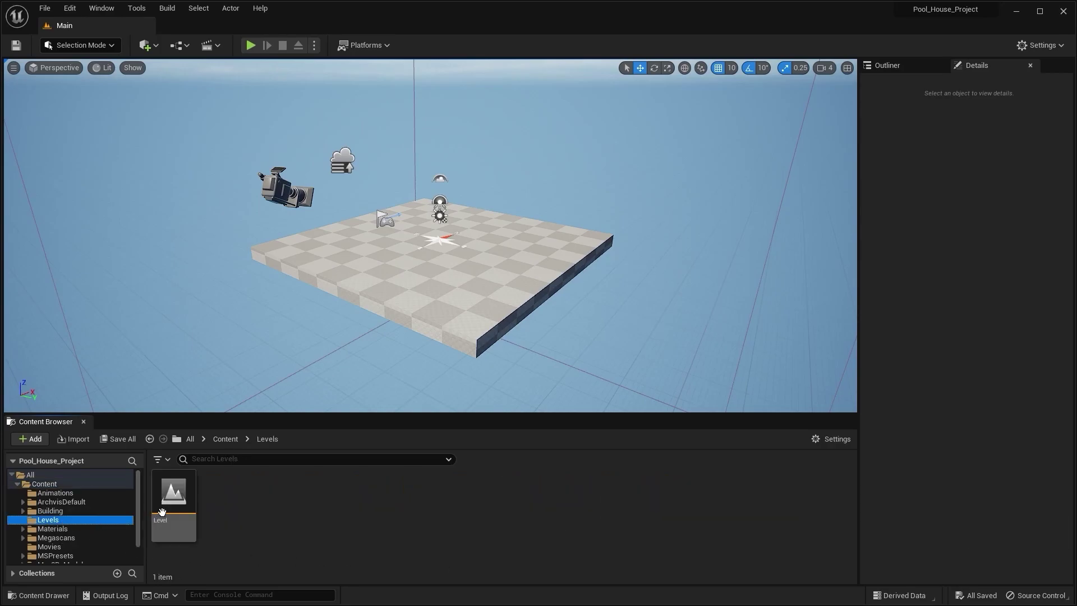
{"action": "double_click", "coordinate": [179, 504]}
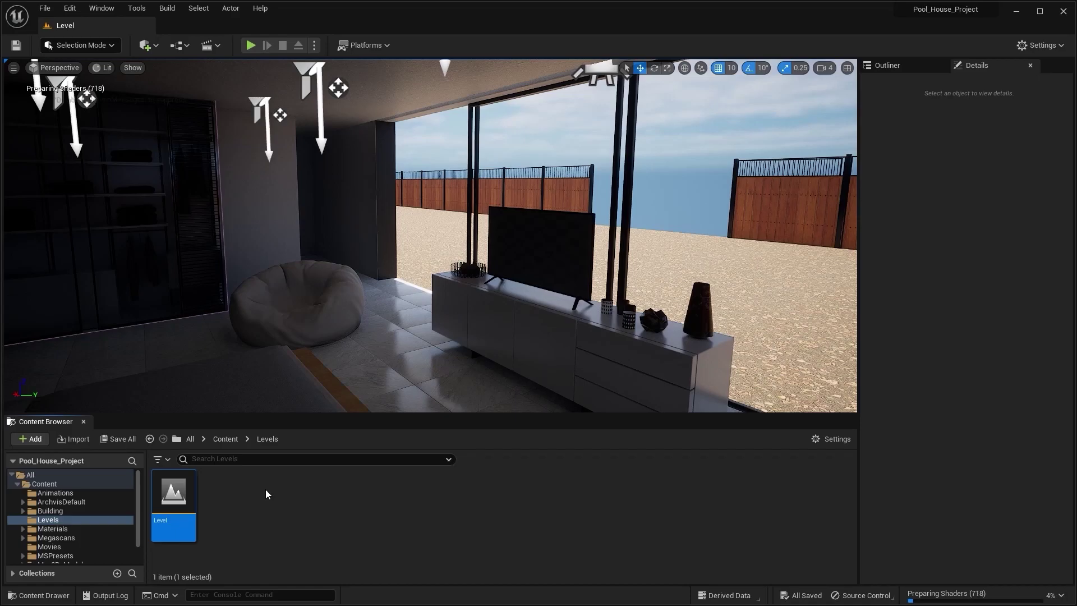
{"action": "left_click", "coordinate": [43, 484]}
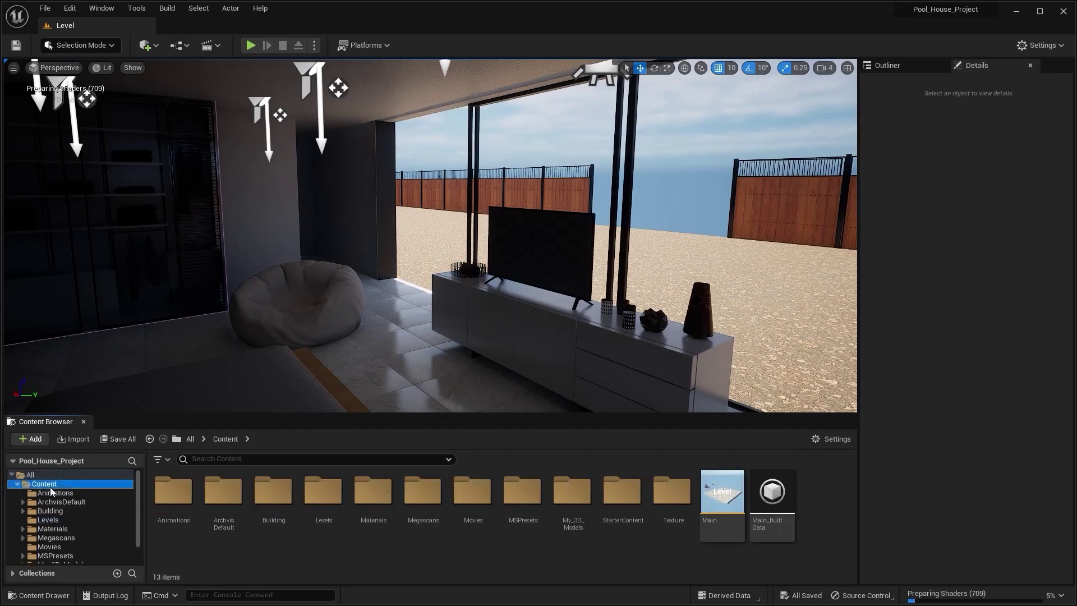
{"action": "left_click", "coordinate": [785, 517]}
{"action": "left_click", "coordinate": [722, 505], "text": "ctrl"}
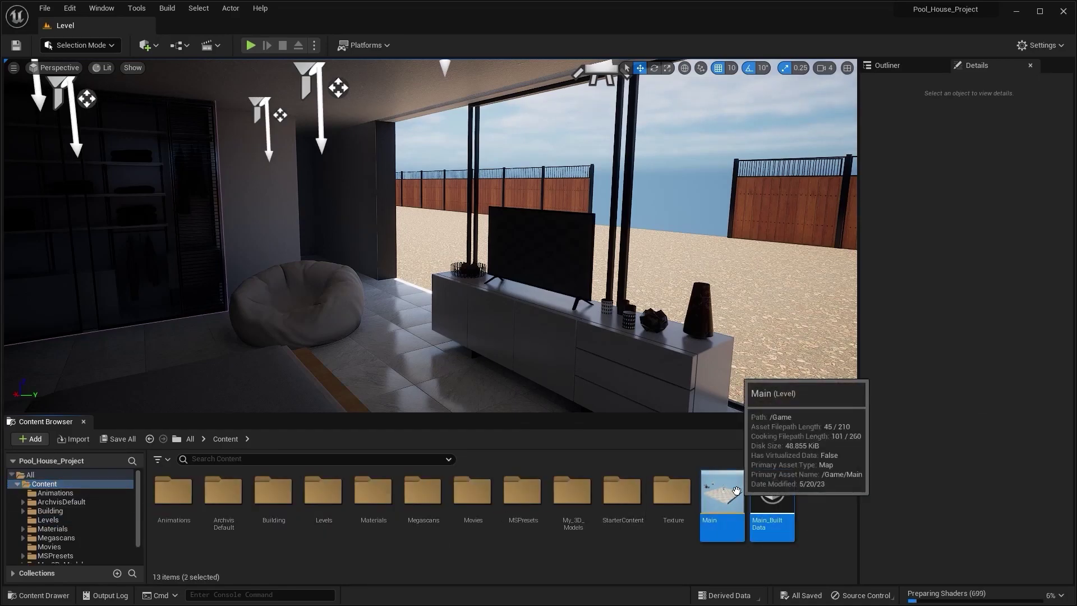
{"action": "left_click", "coordinate": [641, 503], "text": "ctrl"}
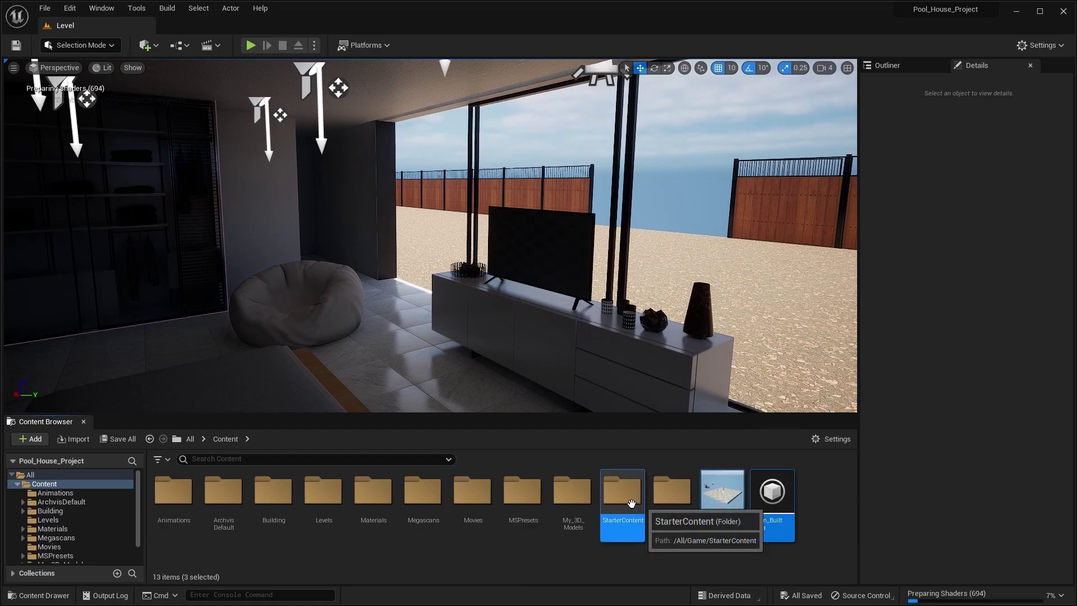
{"action": "left_click", "coordinate": [217, 496], "text": "ctrl"}
Delete the selected assets and folders, confirming every prompt including the pending sound assets.
{"action": "right_click", "coordinate": [217, 496]}
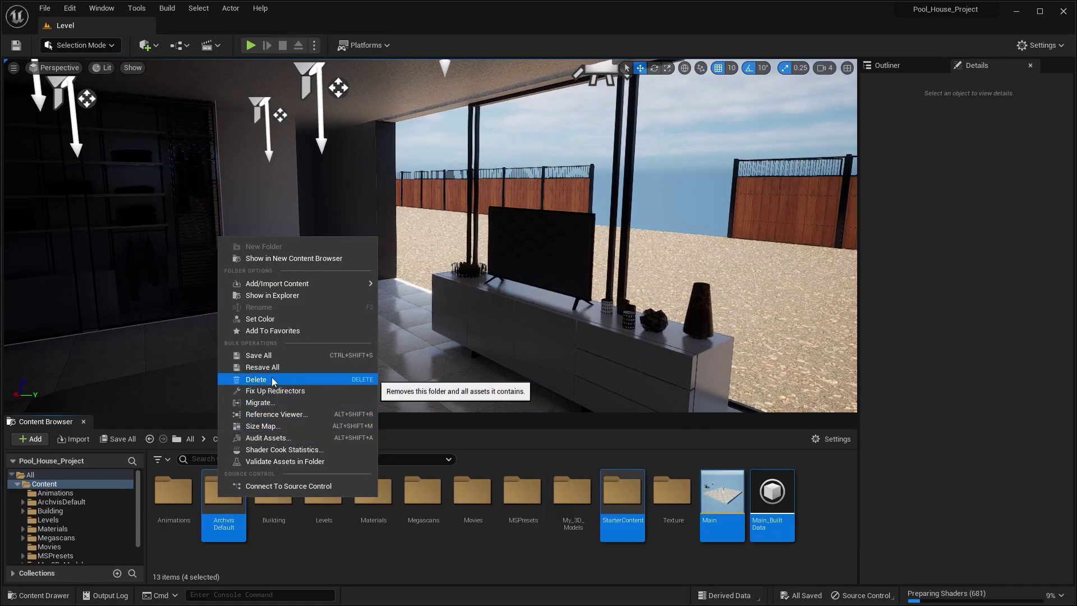
{"action": "left_click", "coordinate": [264, 379]}
{"action": "left_click", "coordinate": [510, 478]}
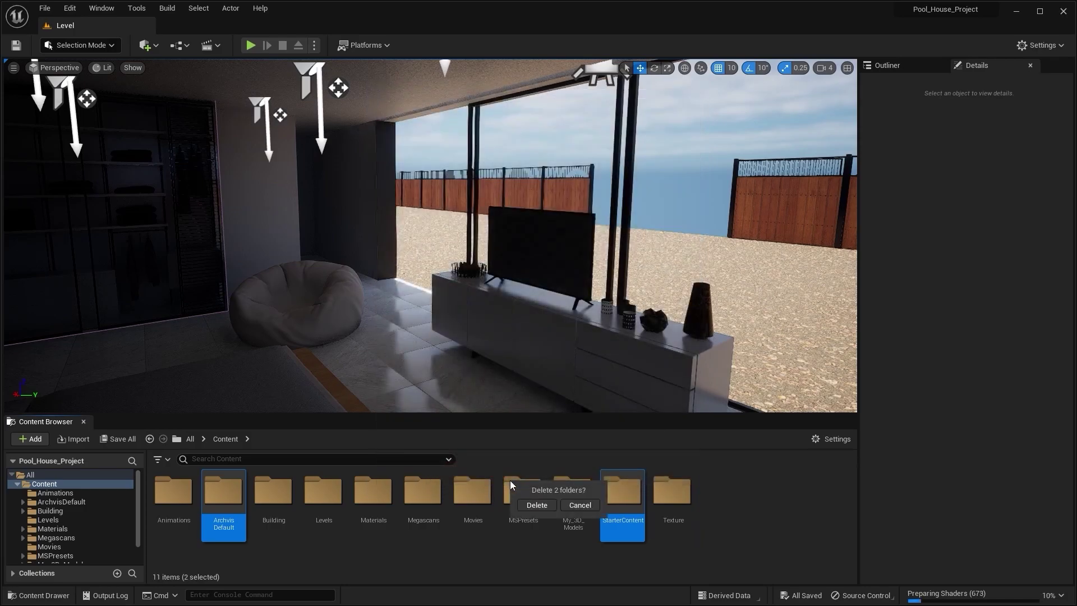
{"action": "left_click", "coordinate": [549, 507]}
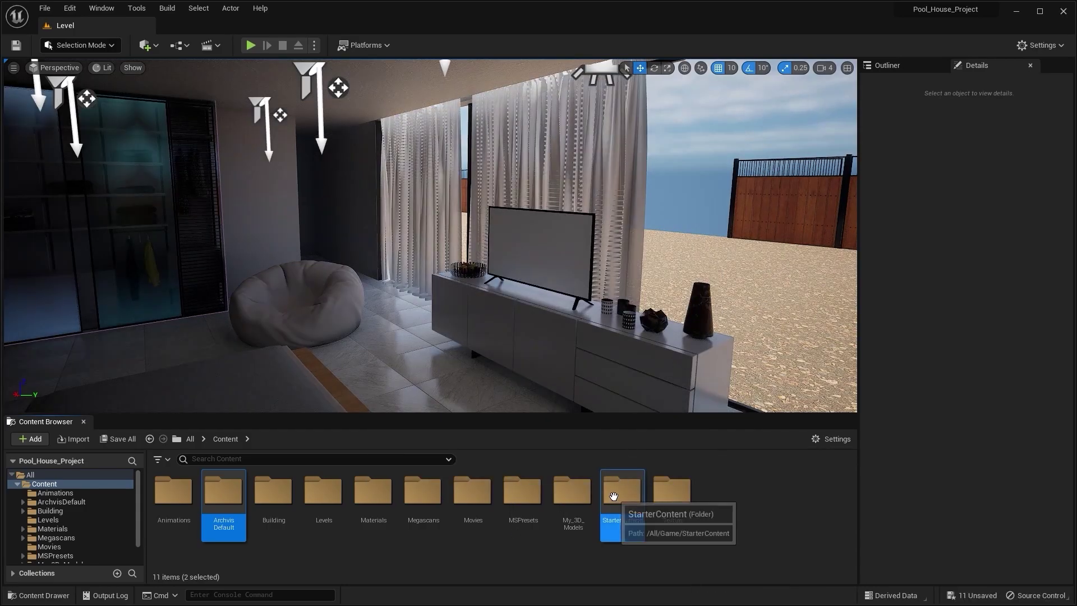
{"action": "right_click", "coordinate": [617, 498]}
{"action": "left_click", "coordinate": [661, 377]}
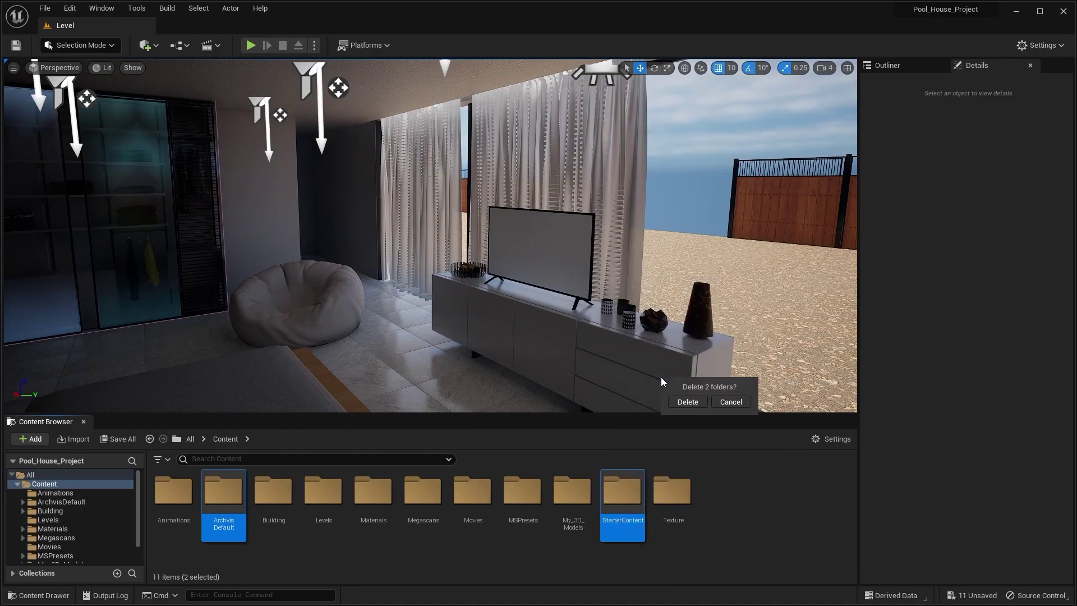
{"action": "left_click", "coordinate": [684, 399]}
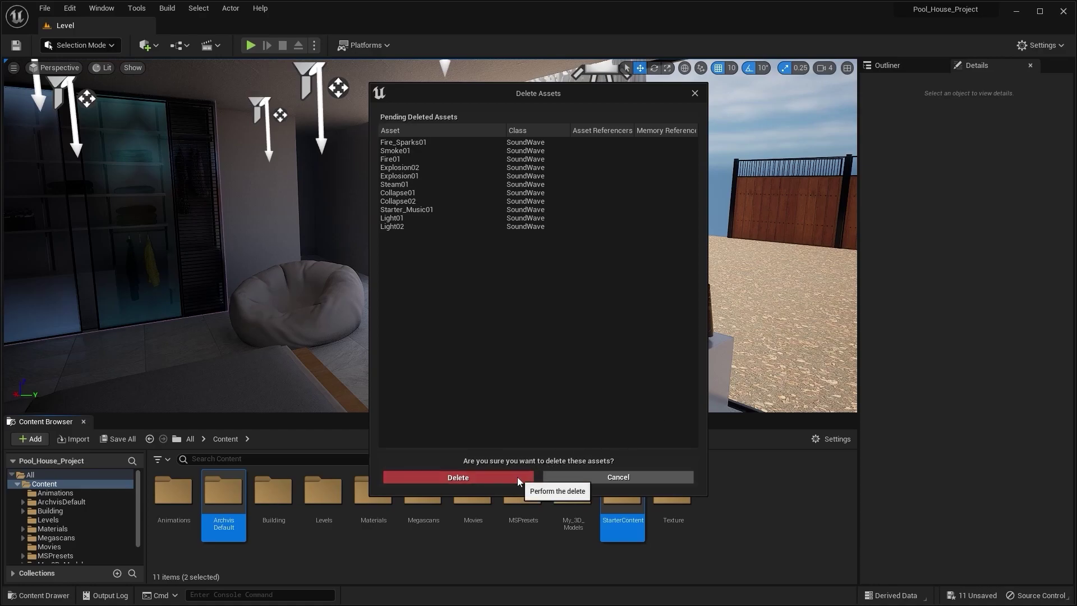
{"action": "left_click", "coordinate": [518, 477]}
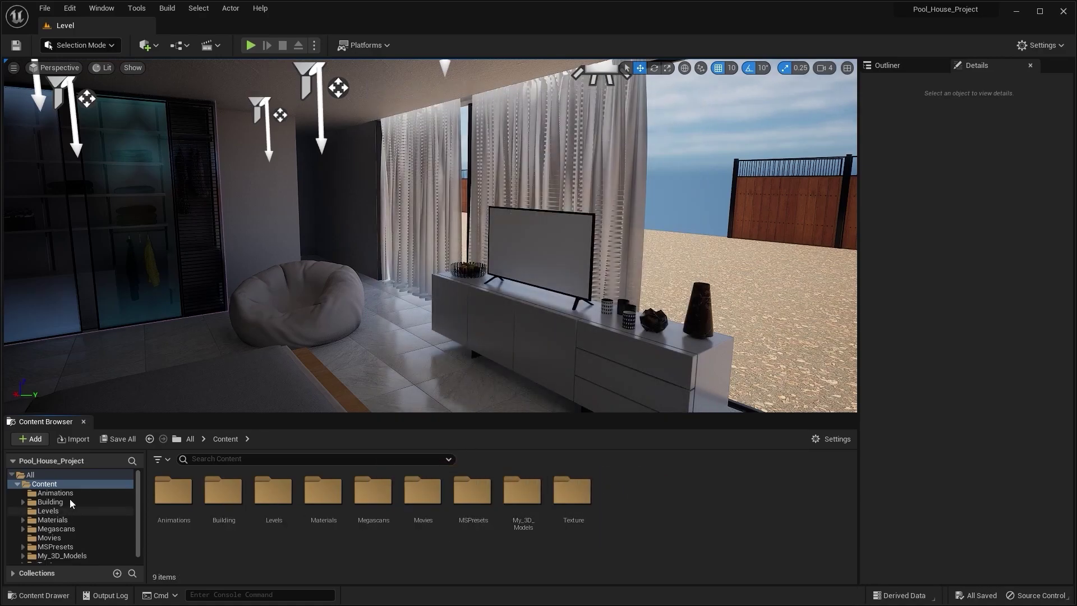
Show the Level from Building > Levels and fly the viewport around the bedroom.
{"action": "left_click", "coordinate": [68, 502]}
{"action": "left_click", "coordinate": [56, 511]}
{"action": "right_click_drag", "start_coordinate": [481, 301], "coordinate": [480, 301]}
{"action": "right_click_drag", "start_coordinate": [399, 279], "coordinate": [399, 279]}
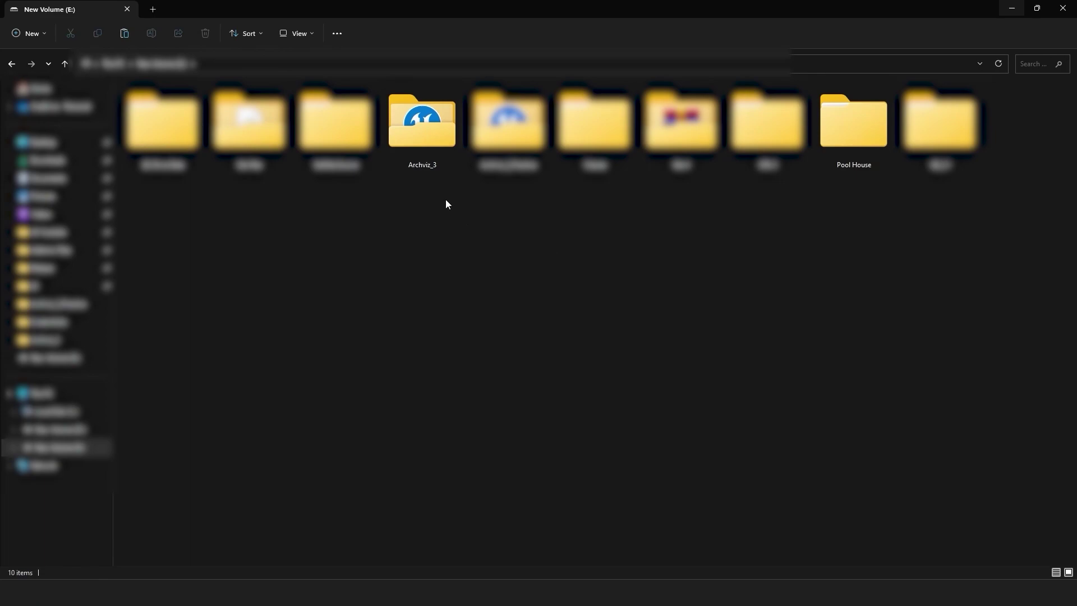
Check the Archviz_3 folder's size (19.4 GB) in its Properties, then close it.
{"action": "right_click", "coordinate": [418, 163]}
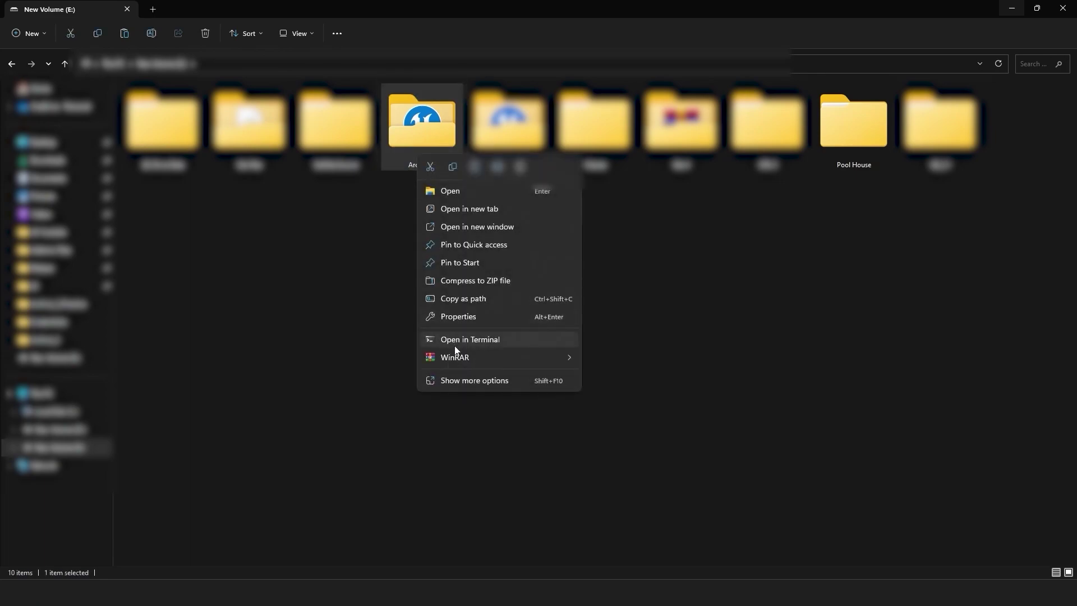
{"action": "left_click", "coordinate": [466, 314]}
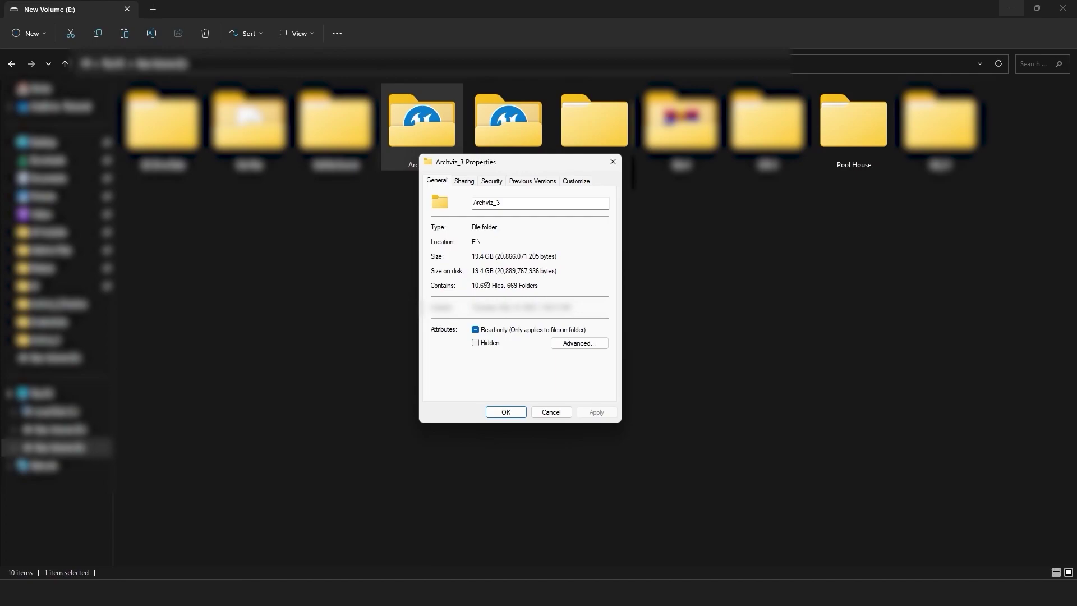
{"action": "left_click", "coordinate": [552, 413]}
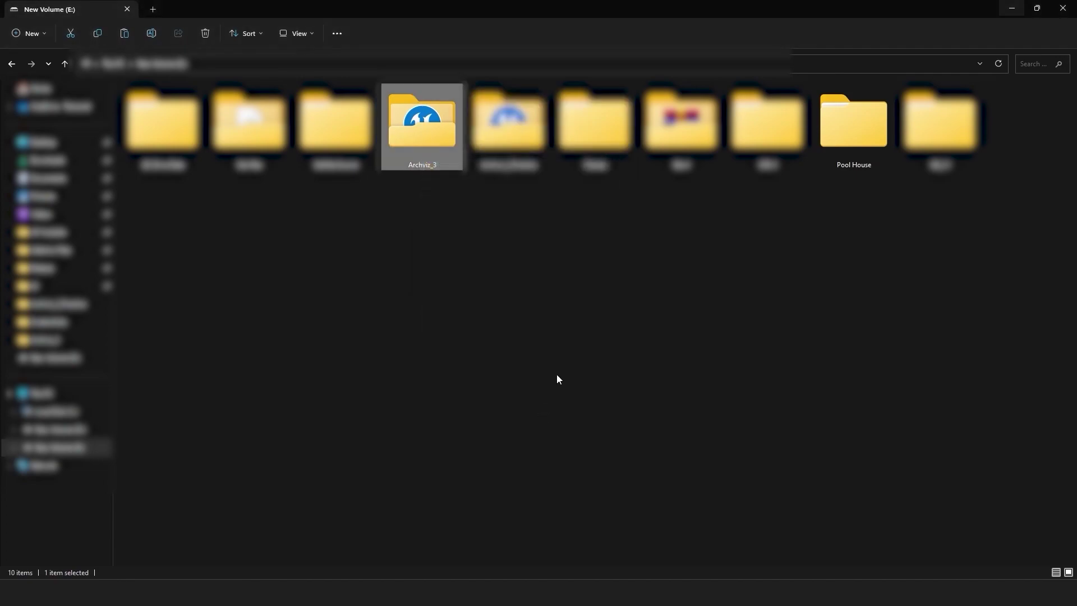
{"action": "left_click", "coordinate": [558, 376]}
Open the Pool House folder's Properties to see its 3.22 GB size.
{"action": "left_click", "coordinate": [863, 150]}
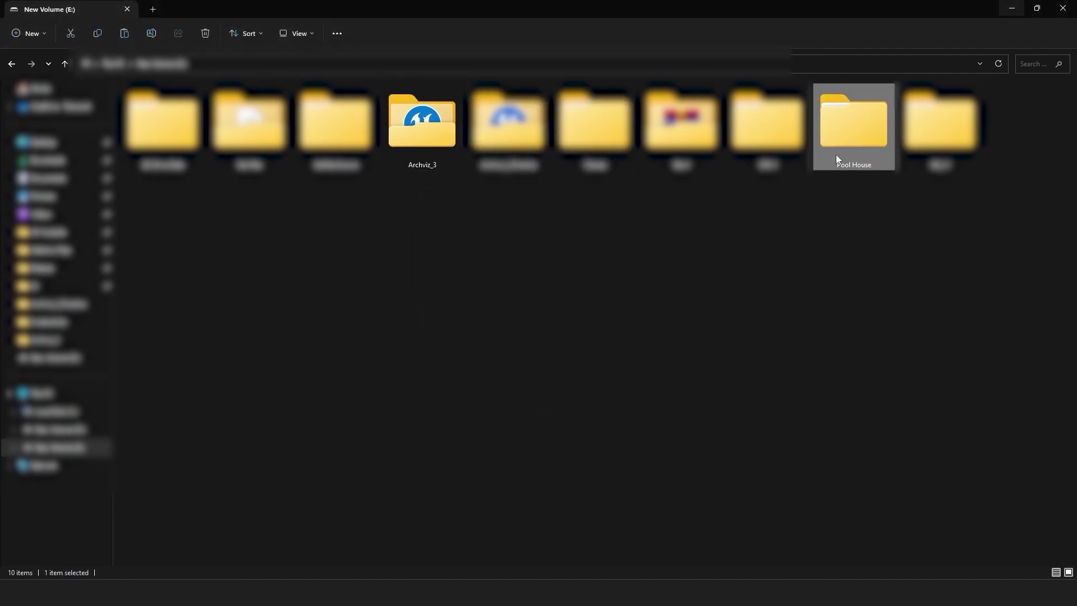
{"action": "right_click", "coordinate": [845, 139]}
{"action": "left_click", "coordinate": [878, 300]}
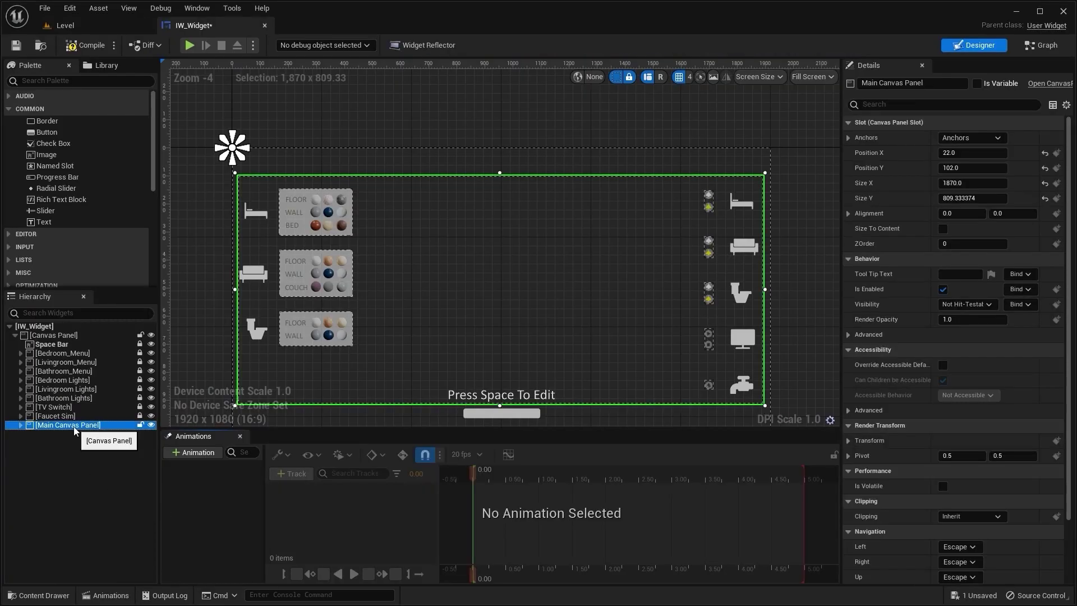
Add a new widget animation named Main_Canvas_Anm.
{"action": "left_click", "coordinate": [203, 456]}
{"action": "key", "text": "BackSpace"}
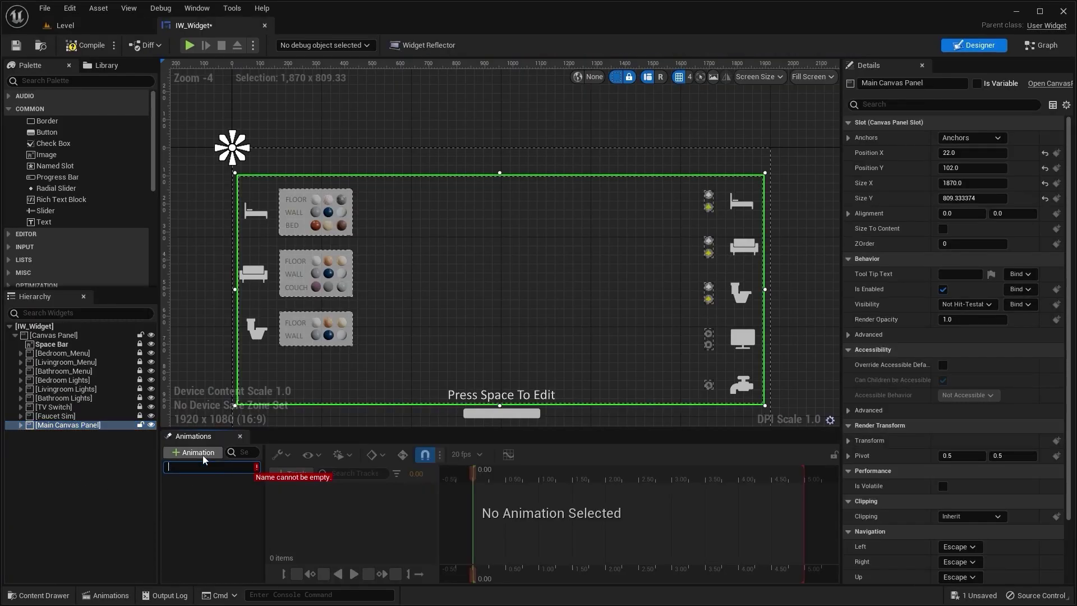
{"action": "type", "text": "Main_Canvas_Anm"}
{"action": "key", "text": "Return"}
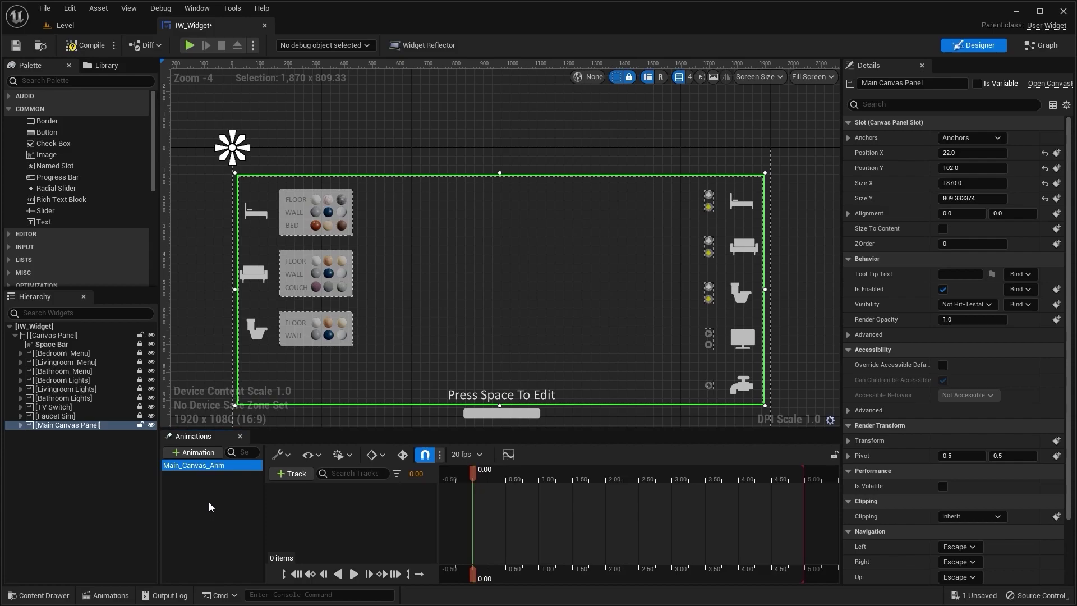
Add a MainCanvasPanel track with a Render Opacity track to the animation.
{"action": "left_click", "coordinate": [292, 474]}
{"action": "left_click", "coordinate": [314, 490]}
{"action": "right_click_drag", "start_coordinate": [409, 277], "coordinate": [409, 236]}
{"action": "left_click", "coordinate": [429, 489]}
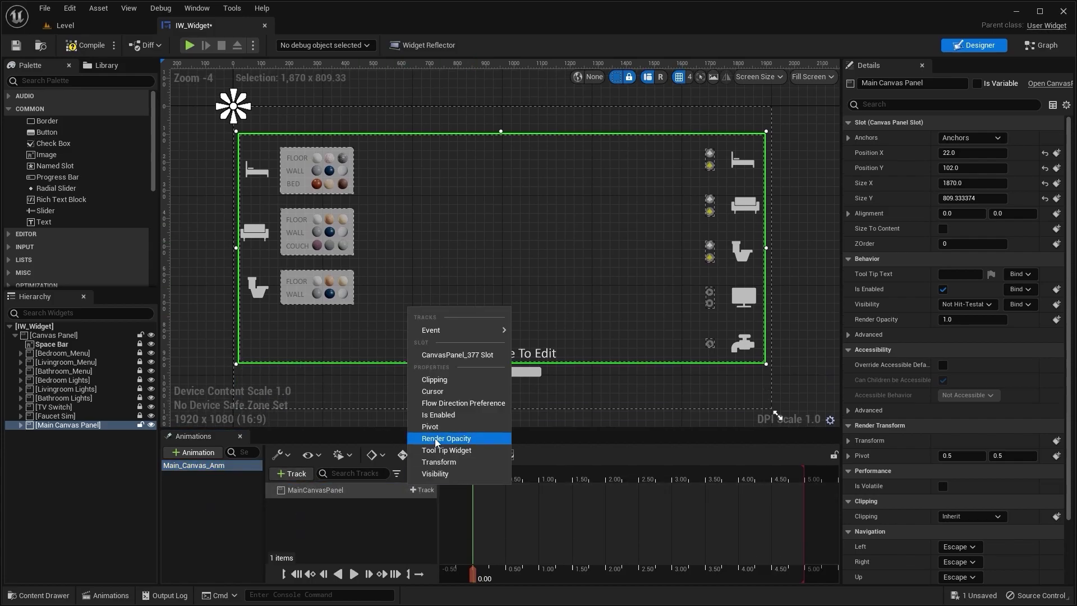